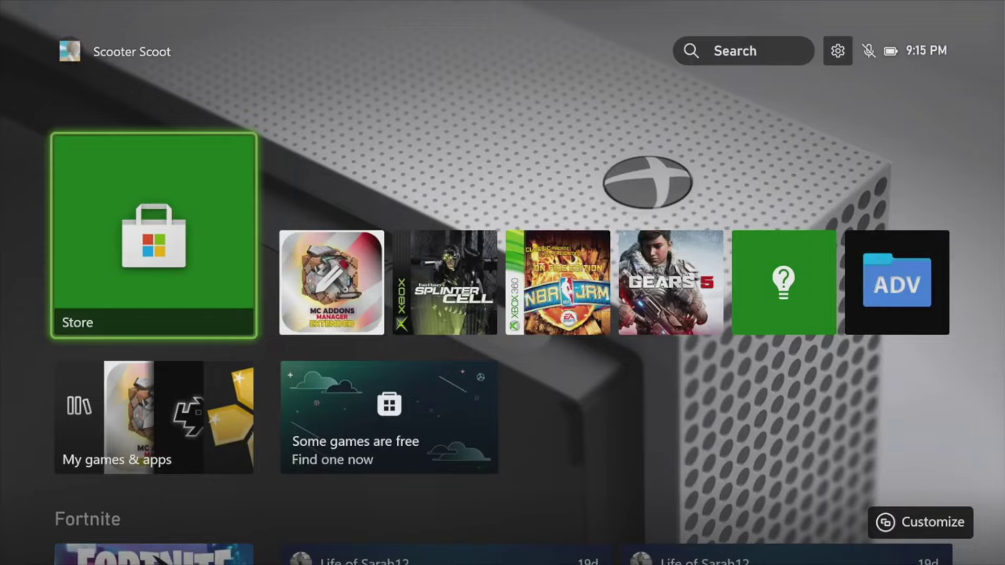
# Step: Search the Microsoft Store for 'My fil' and queue the owned My Files Explorer app for installation
pyautogui.press('Return')
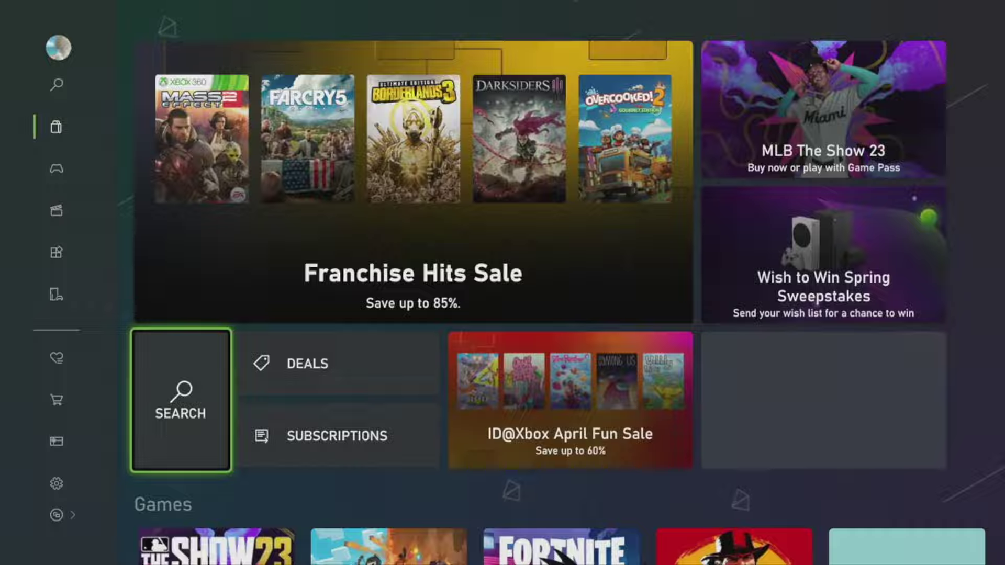
pyautogui.press('Return')
pyautogui.write('My fil')
pyautogui.press('Escape')
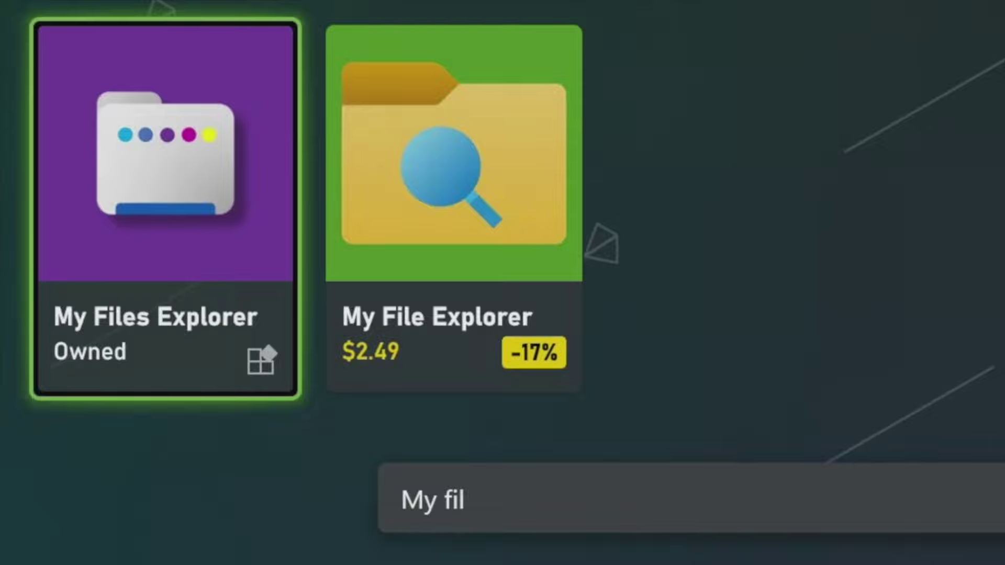
pyautogui.press('Return')
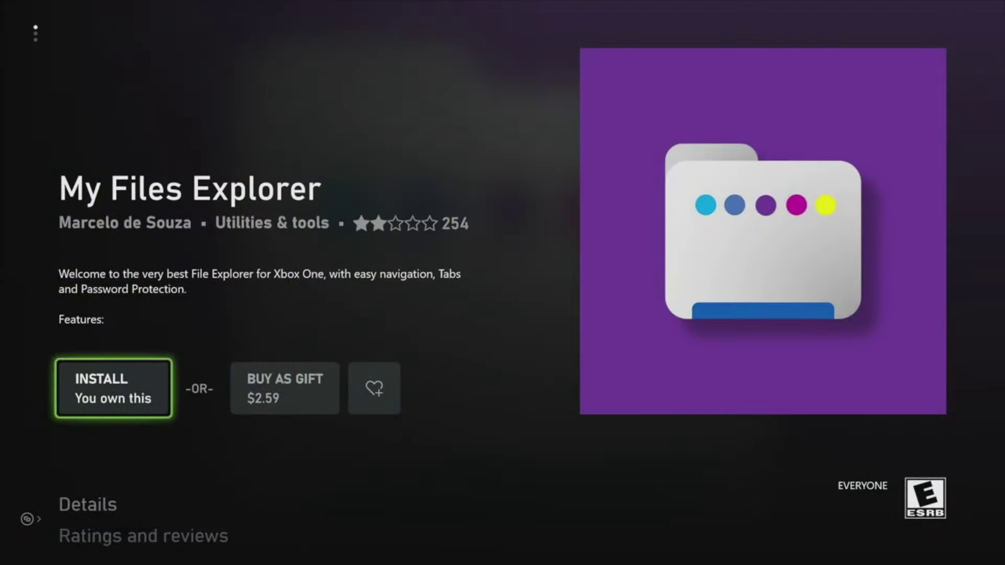
pyautogui.press('Return')
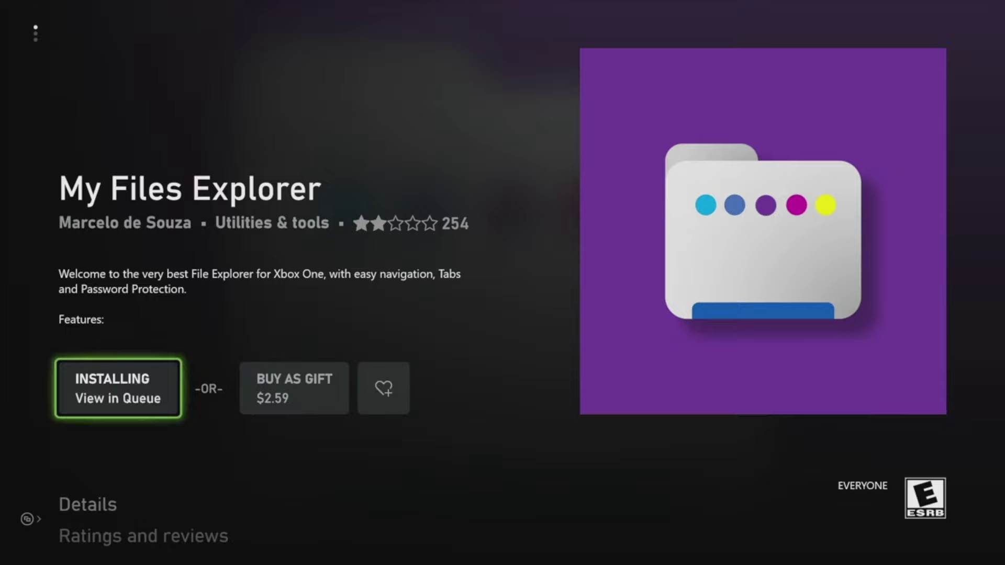
pyautogui.press('Return')
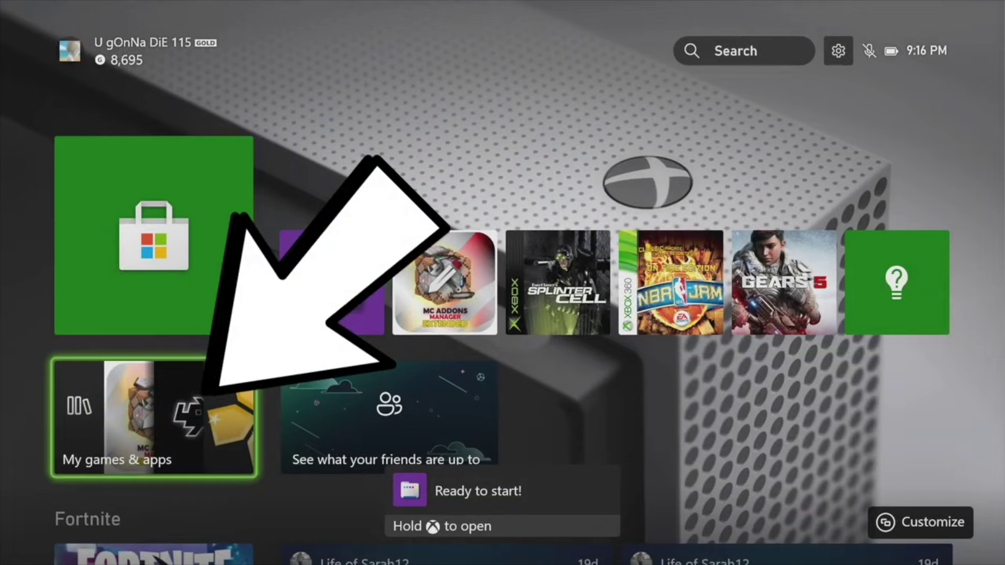
# Step: Launch Microsoft Edge from the Apps list in My games & apps
pyautogui.press('Return')
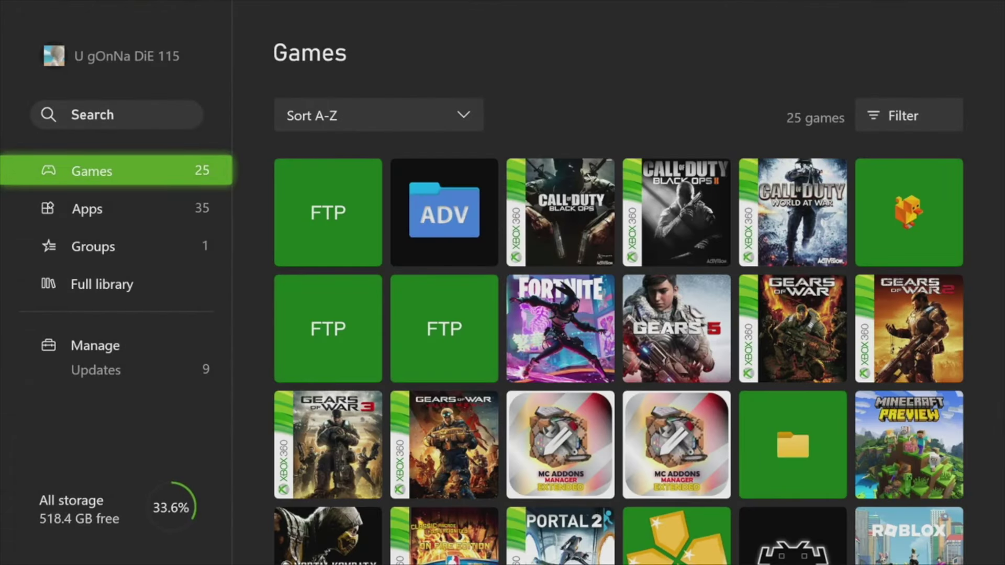
pyautogui.press('Down')
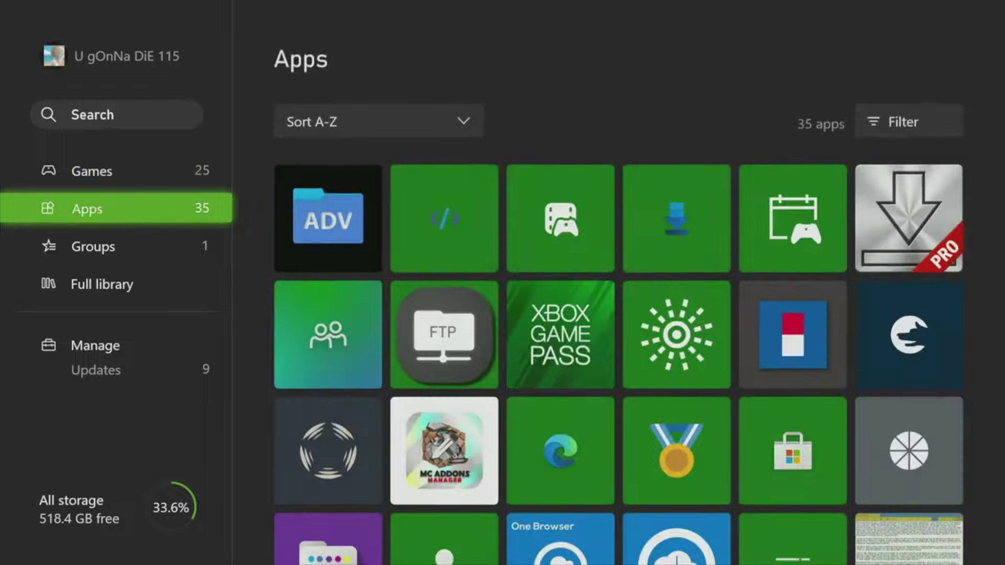
pyautogui.press('Right')
pyautogui.press('Down')
pyautogui.press('Down')
pyautogui.press('Down')
pyautogui.press('Up')
pyautogui.press('Right')
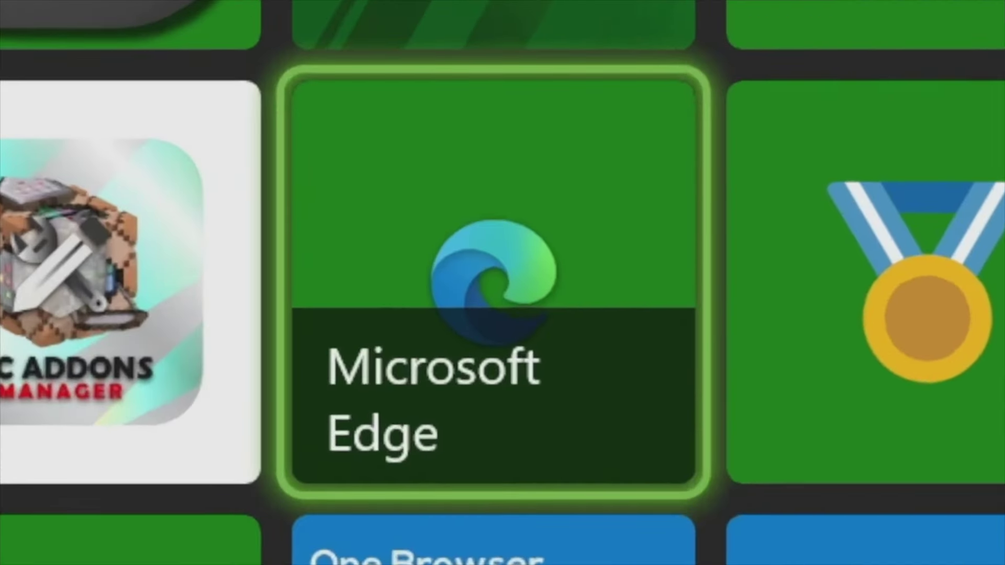
pyautogui.press('Return')
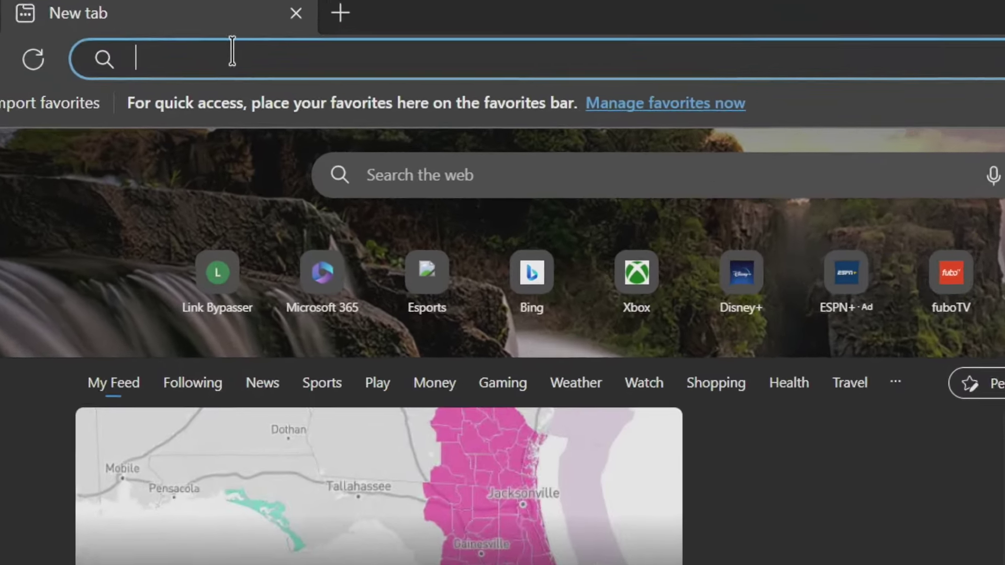
# Step: Search the web for 'smitty058 skindex' from Edge's address bar
pyautogui.click(232, 50)
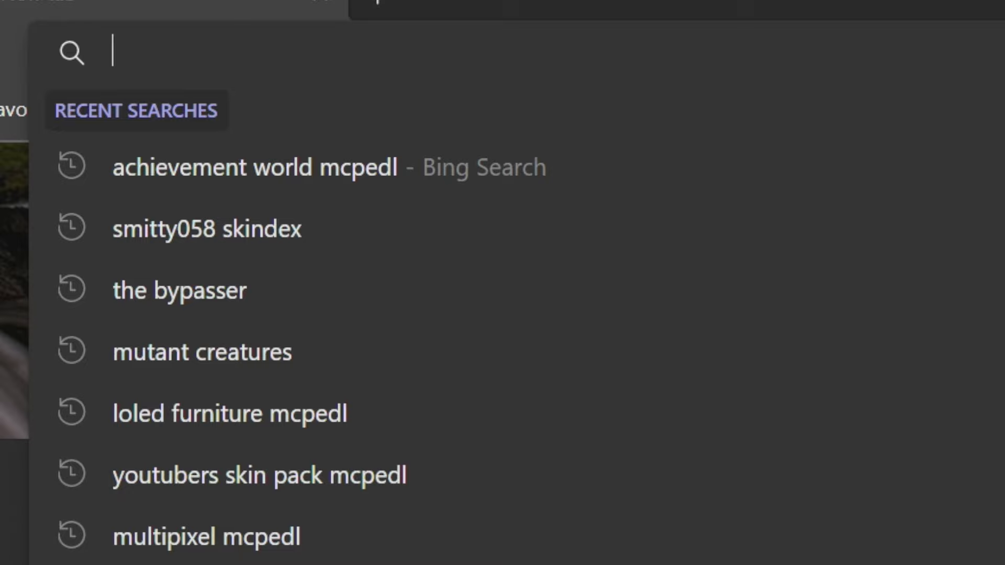
pyautogui.write('smitty058 skindex')
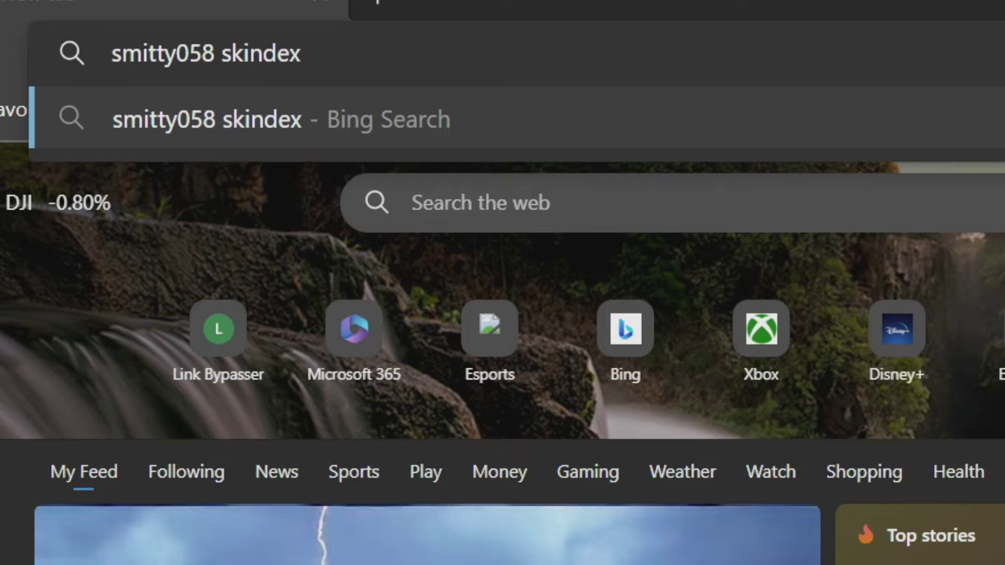
pyautogui.press('Return')
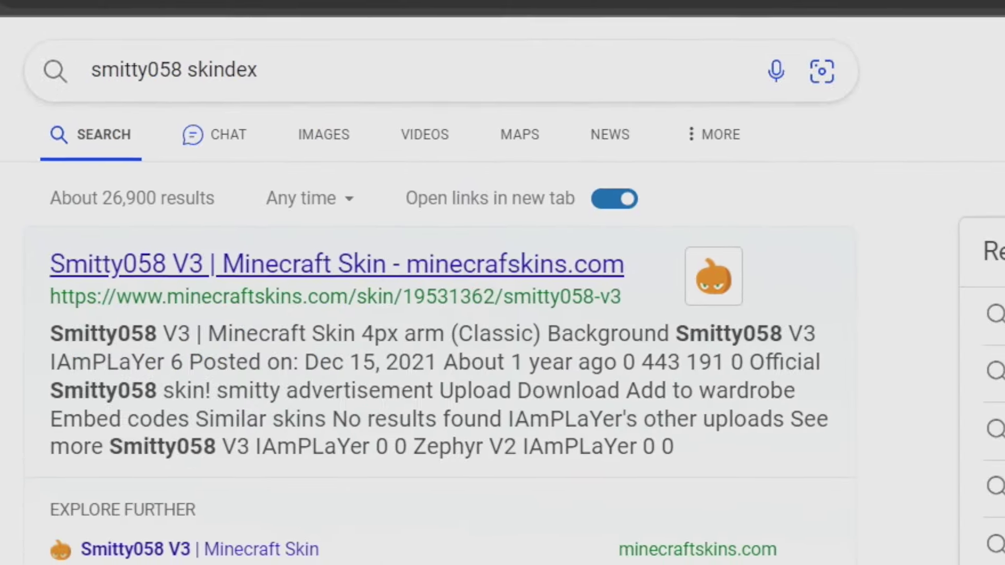
# Step: Open the Smitty058 skin page on The Skindex and copy its Image Link URL
pyautogui.click(390, 293)
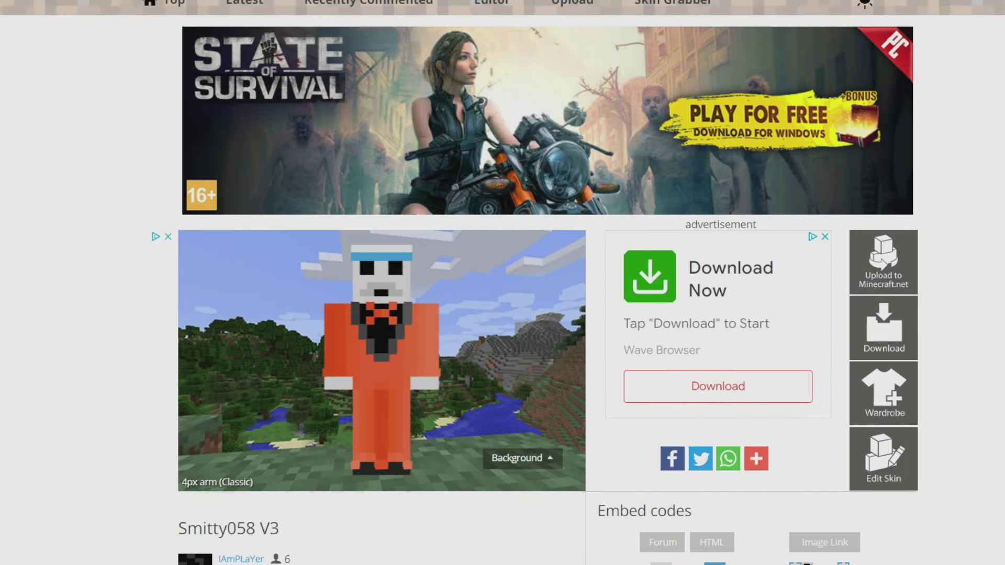
pyautogui.scroll(-6, 503, 282)
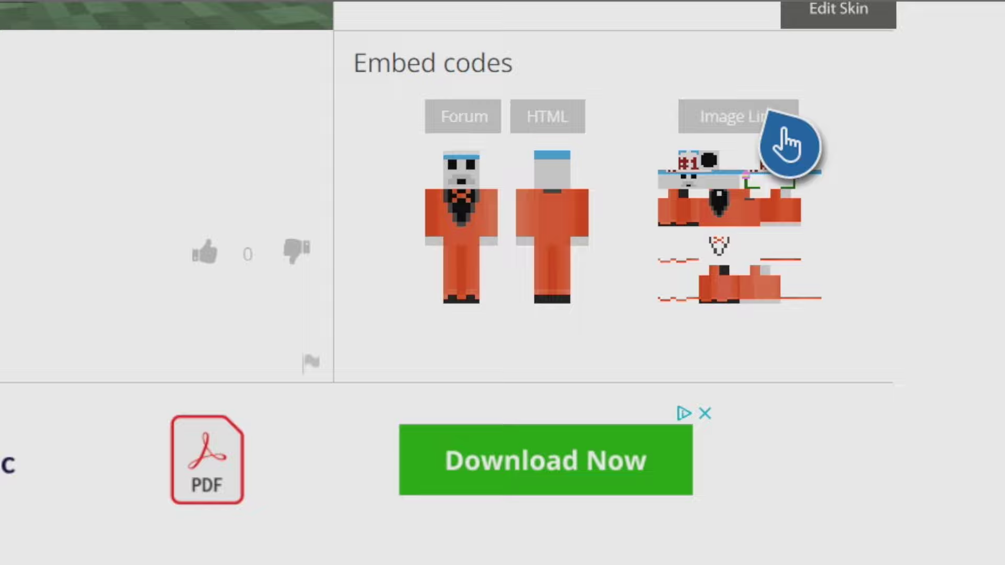
pyautogui.click(784, 130)
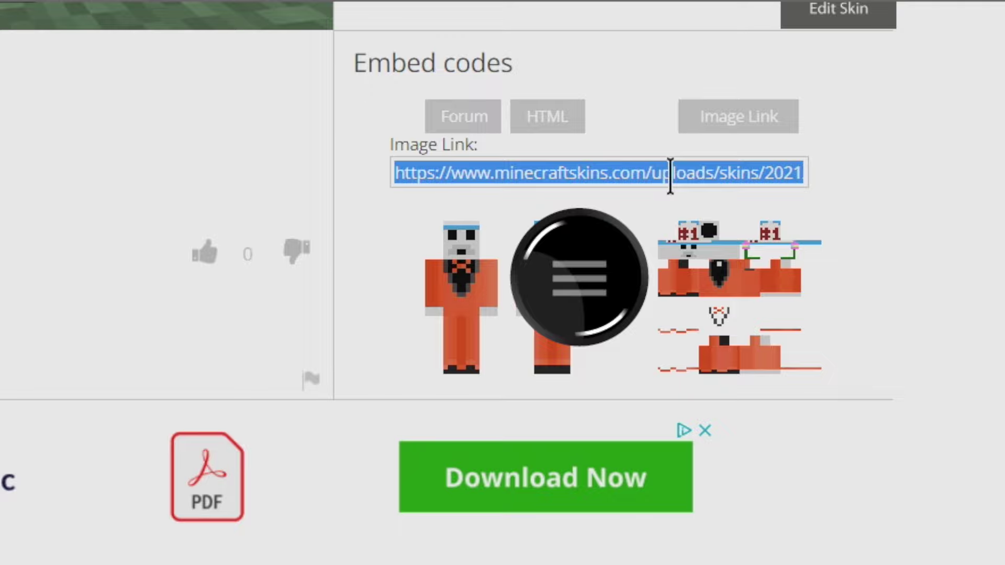
pyautogui.rightClick(690, 176)
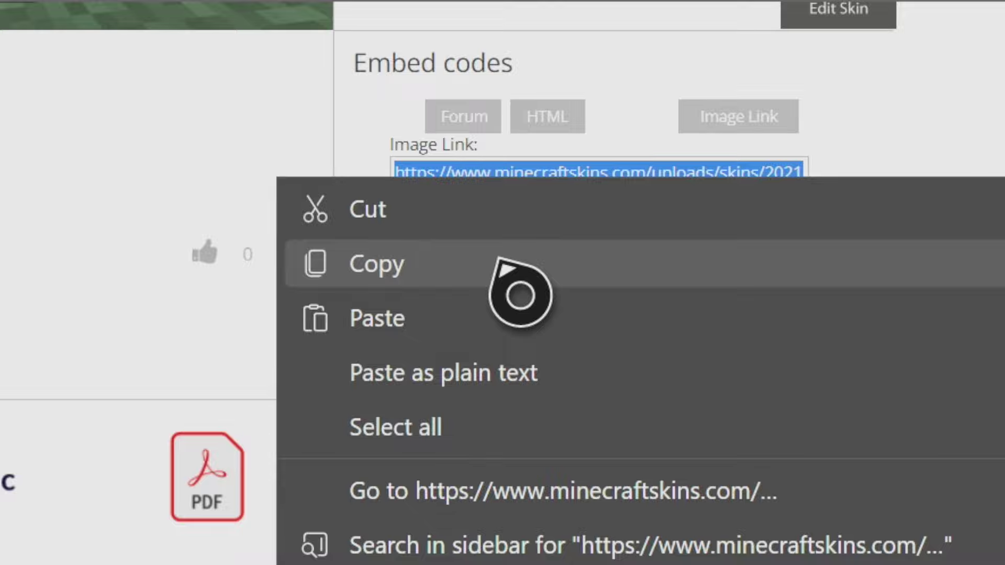
pyautogui.click(431, 272)
pyautogui.press('super+g')
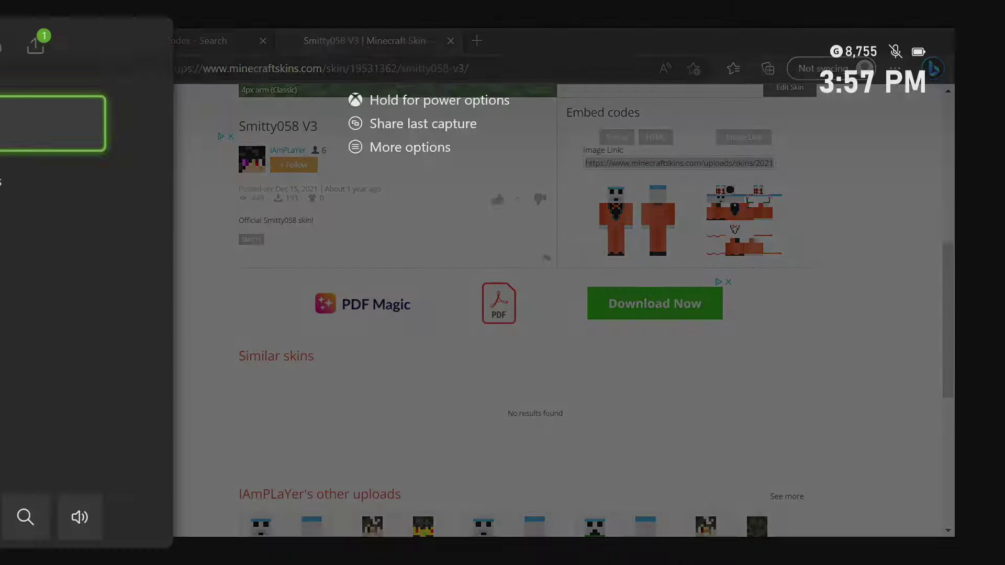
pyautogui.press('Return')
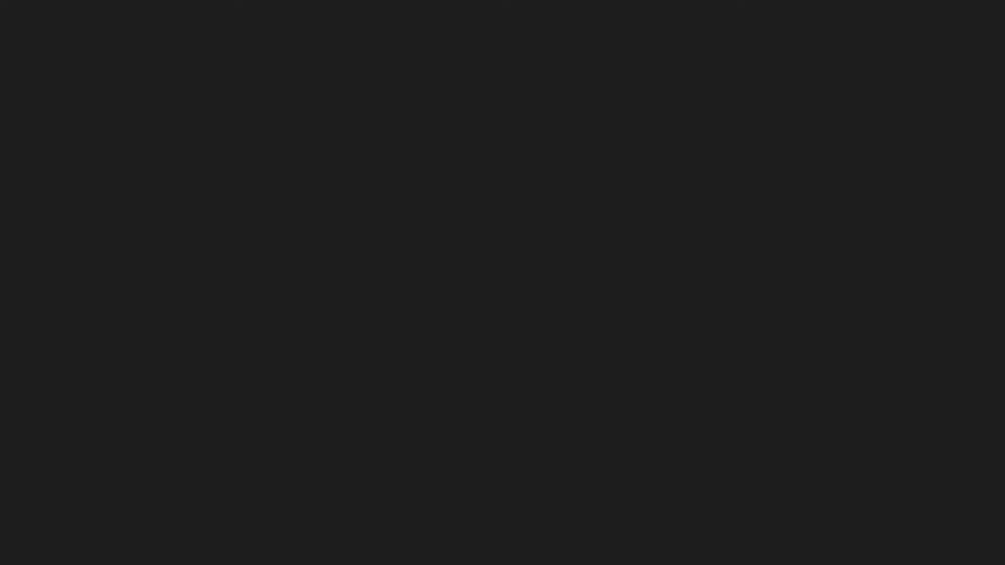
# Step: Launch the Internet Browser app from the Home screen
pyautogui.press('Menu')
pyautogui.press('Escape')
pyautogui.press('Right')
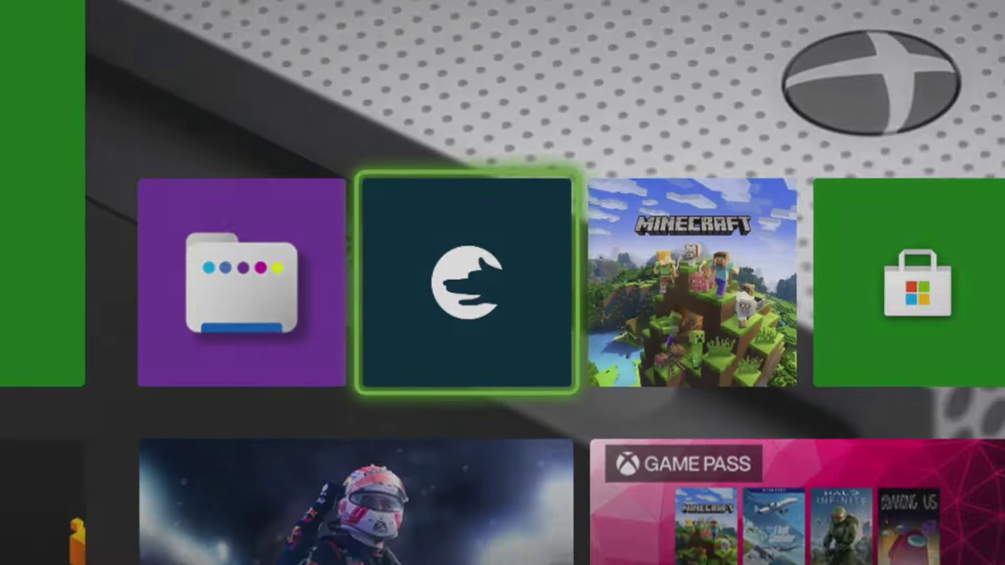
pyautogui.press('Return')
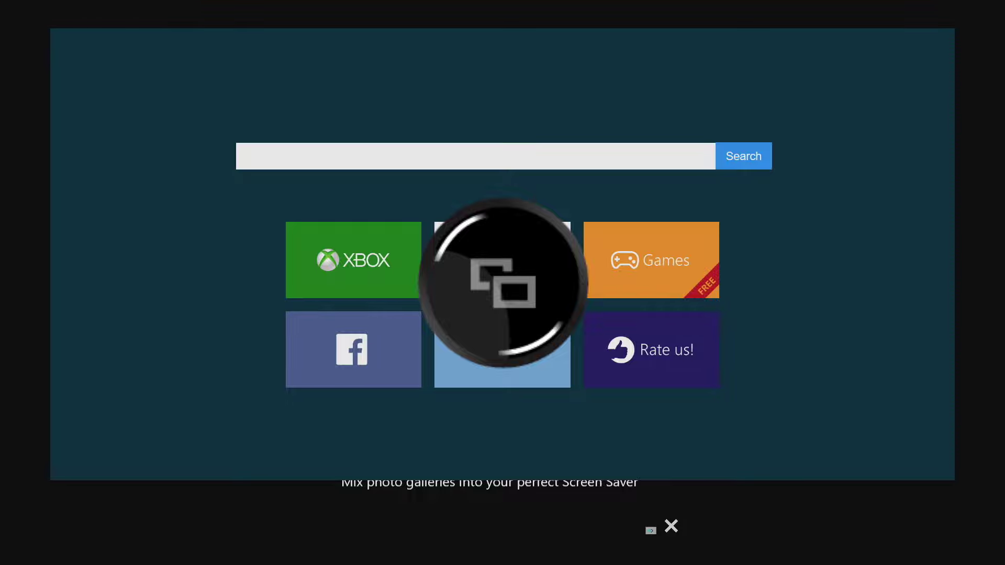
# Step: Paste the copied skin image link into the address bar and load it
pyautogui.hotkey('alt', 'd')
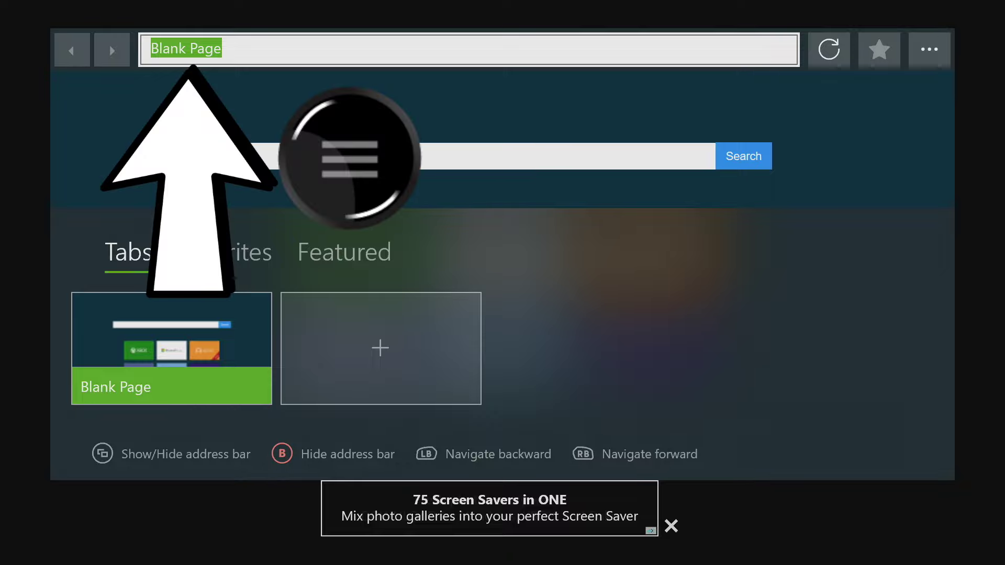
pyautogui.press('Menu')
pyautogui.press('Down')
pyautogui.press('Down')
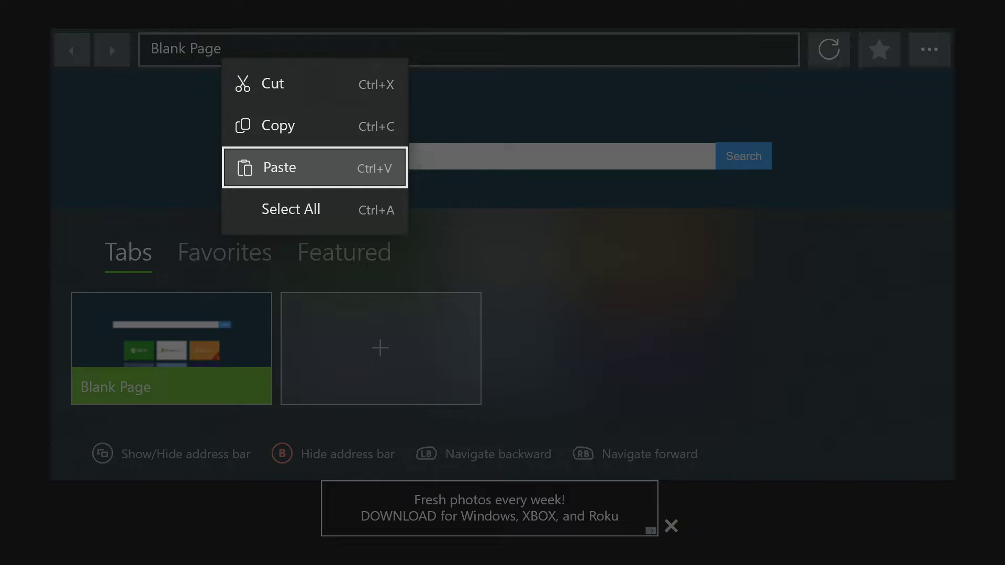
pyautogui.press('Return')
pyautogui.press('Right')
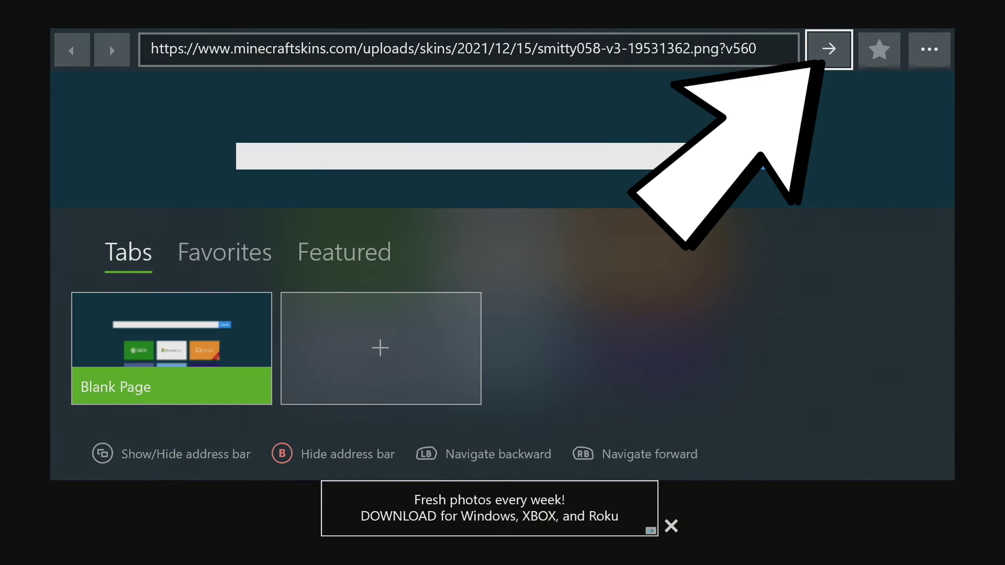
pyautogui.press('Return')
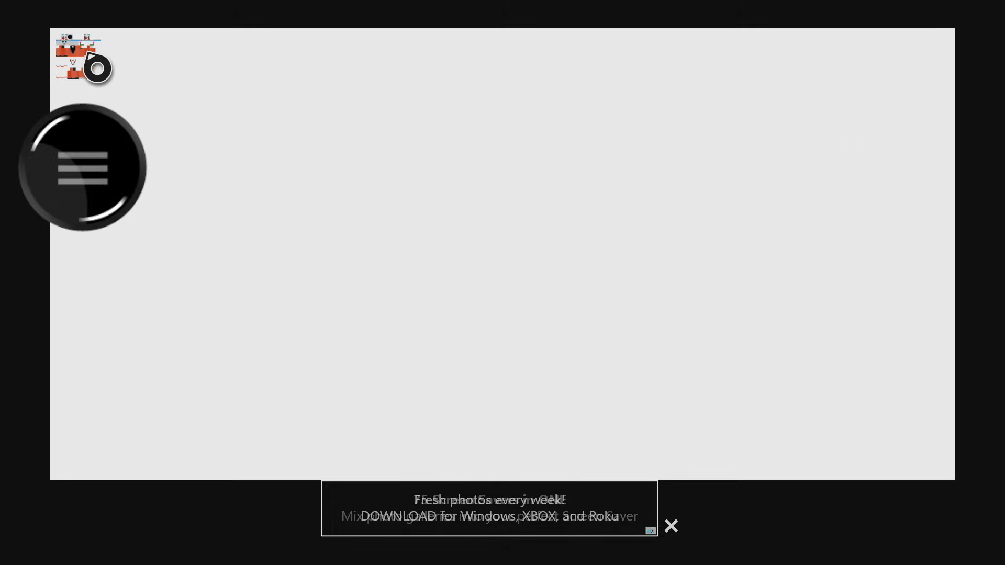
# Step: Download the skin image with Save image as..., producing smitty058-v3-19531362.png
pyautogui.rightClick(98, 68)
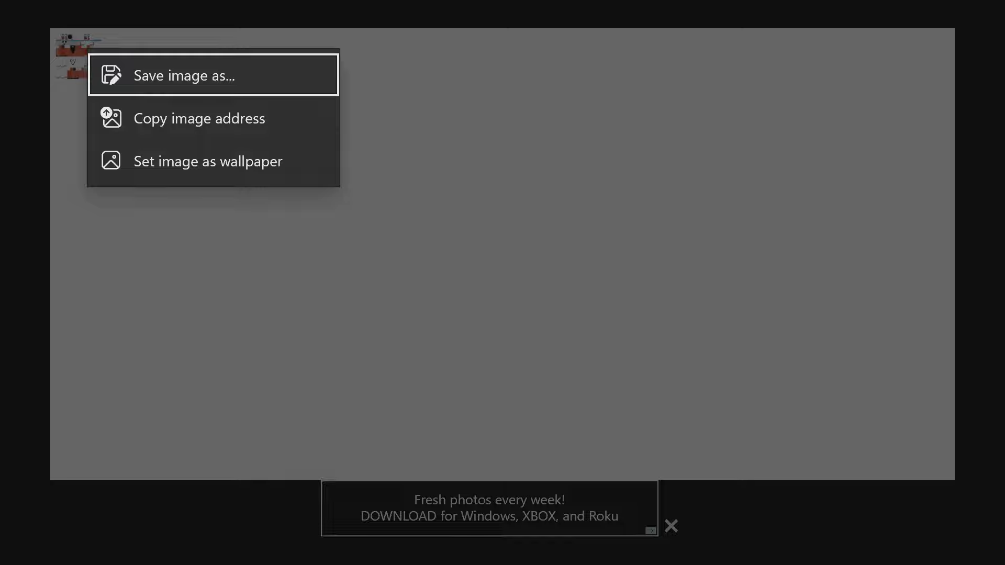
pyautogui.press('Return')
pyautogui.press('Down')
pyautogui.press('Left')
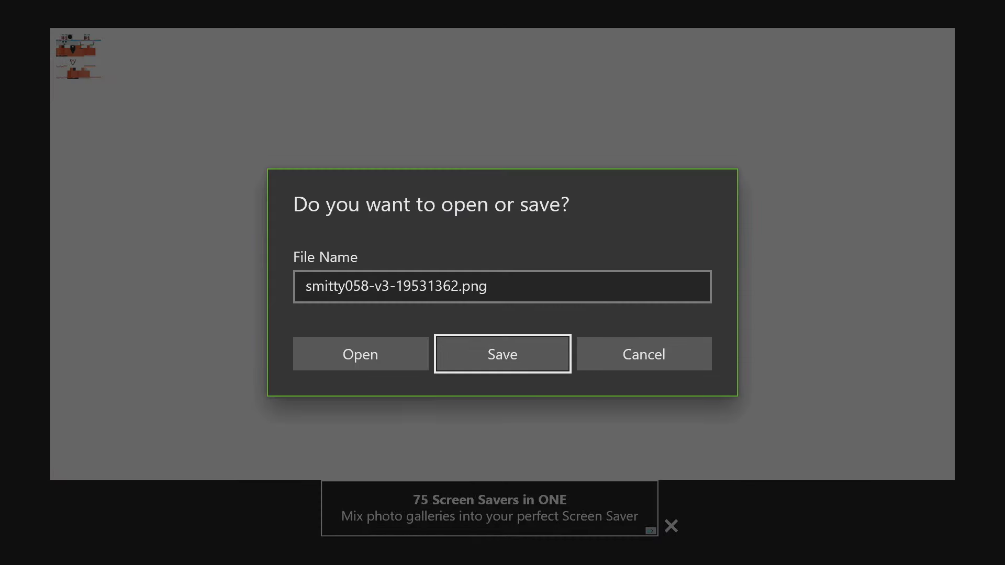
pyautogui.press('Return')
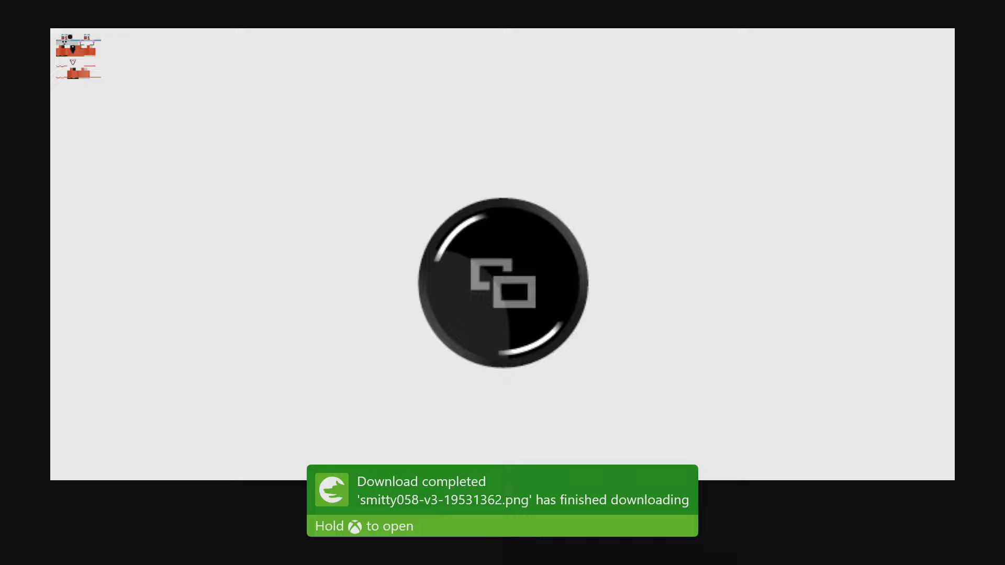
pyautogui.hotkey('ctrl', 'l')
pyautogui.press('Right')
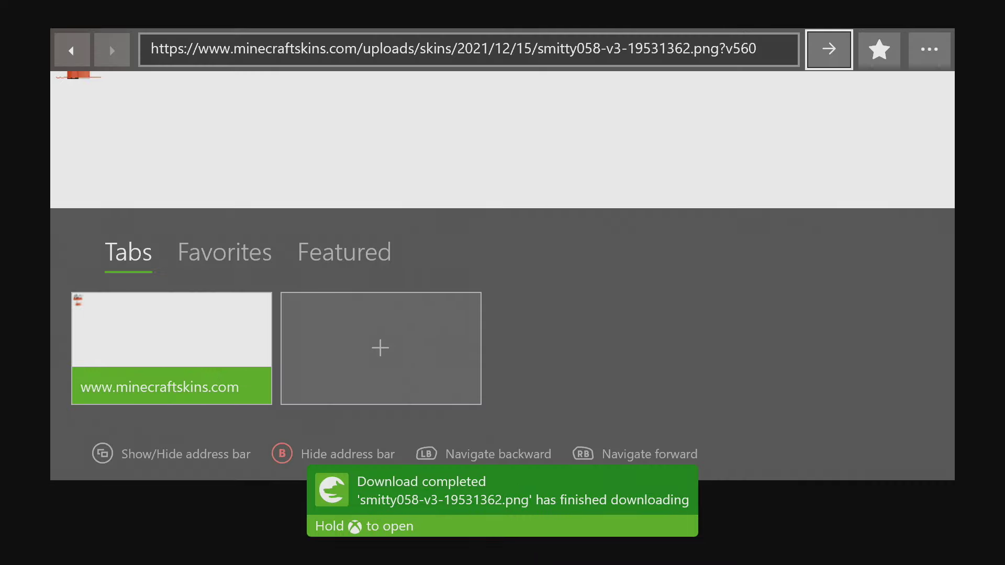
# Step: In the browser's Downloads list, choose Save as... for smitty058-v3-19531362.png
pyautogui.press('Right')
pyautogui.press('Right')
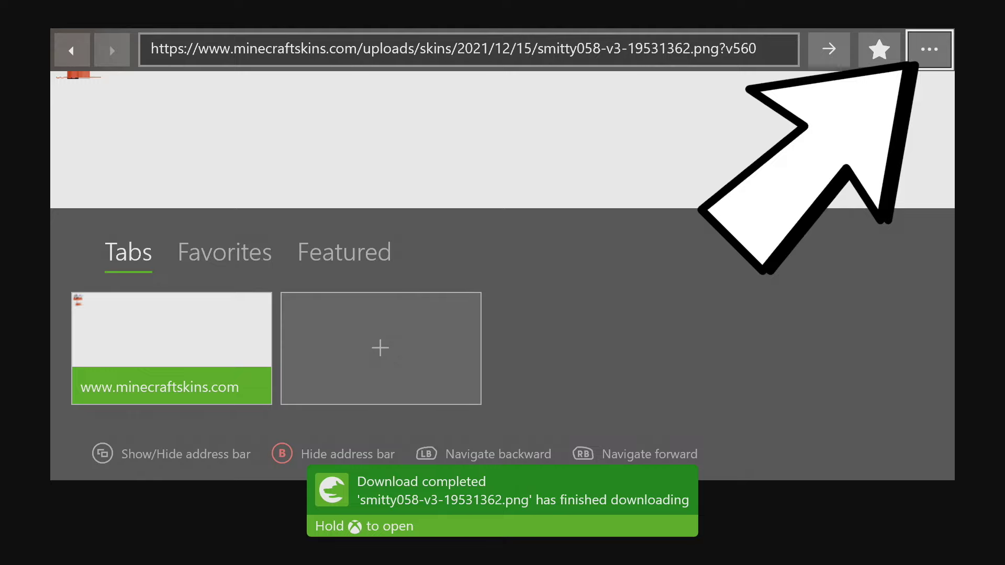
pyautogui.press('Return')
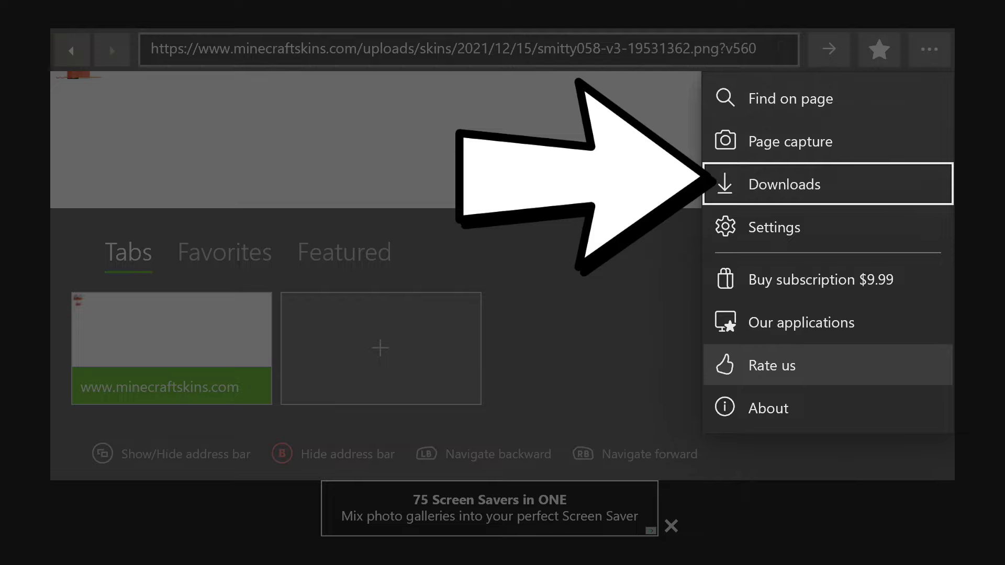
pyautogui.press('Return')
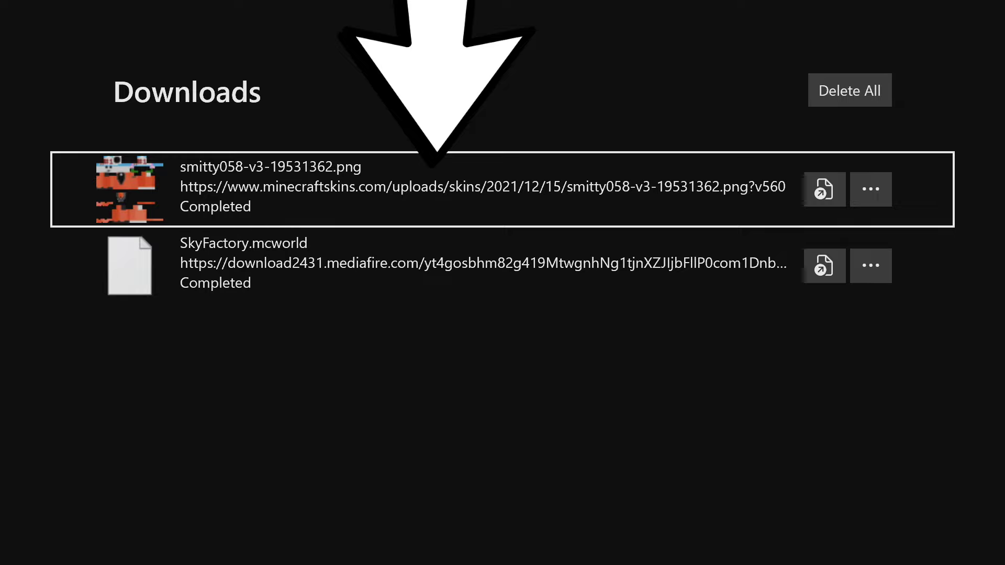
pyautogui.click(870, 189)
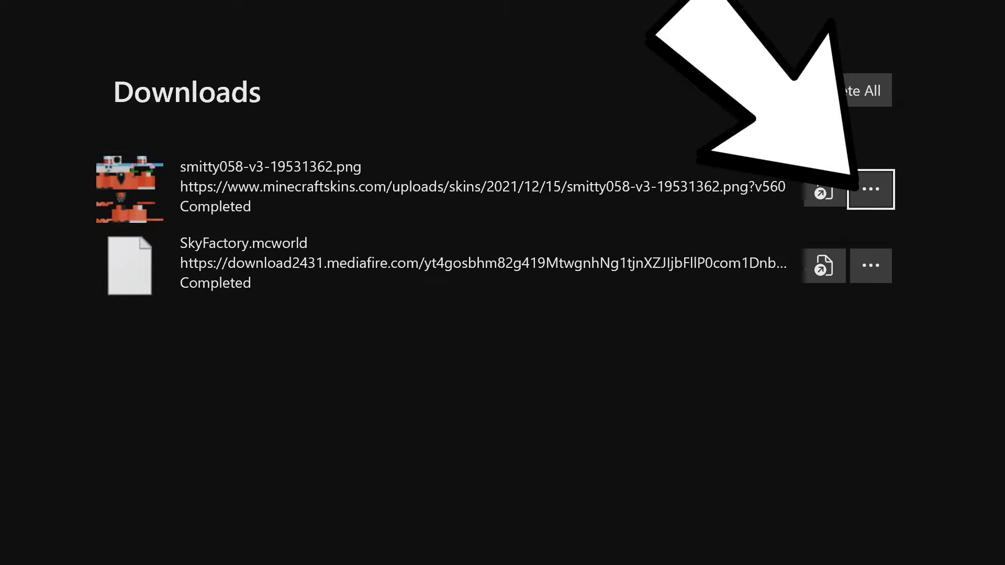
pyautogui.press('Return')
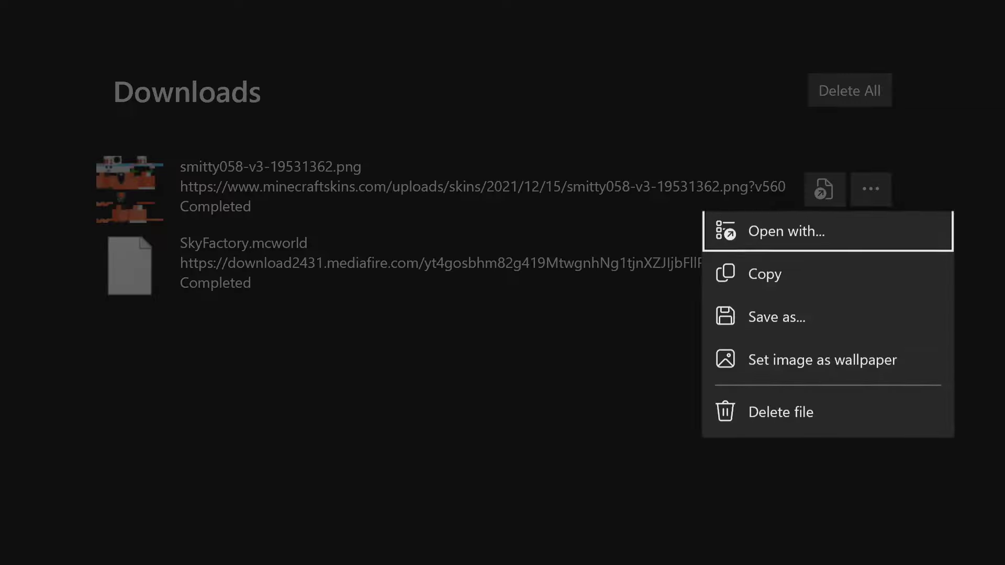
pyautogui.press('Down')
pyautogui.press('Down')
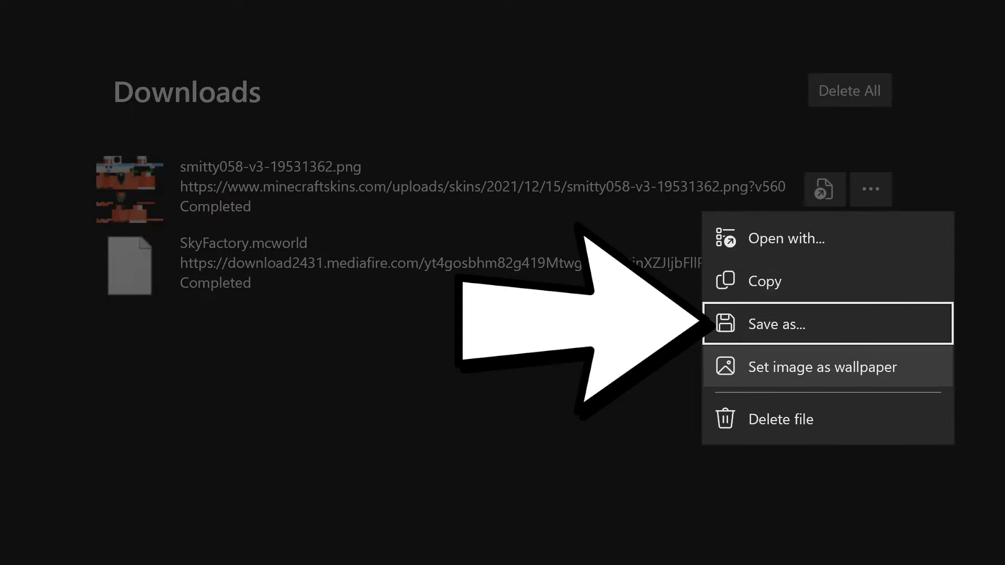
pyautogui.press('Return')
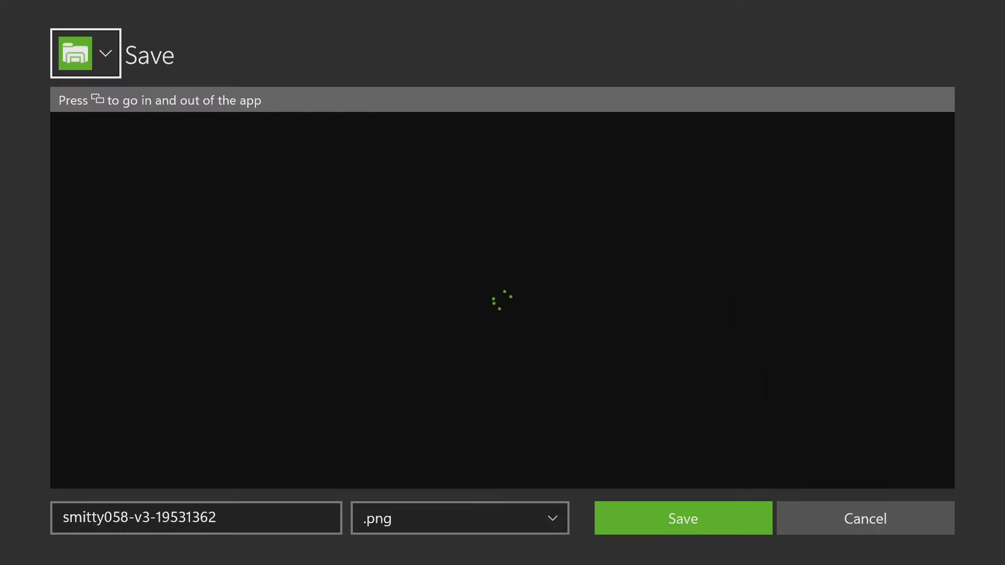
# Step: Save the skin PNG copy into This Device > Downloads
pyautogui.press('Left')
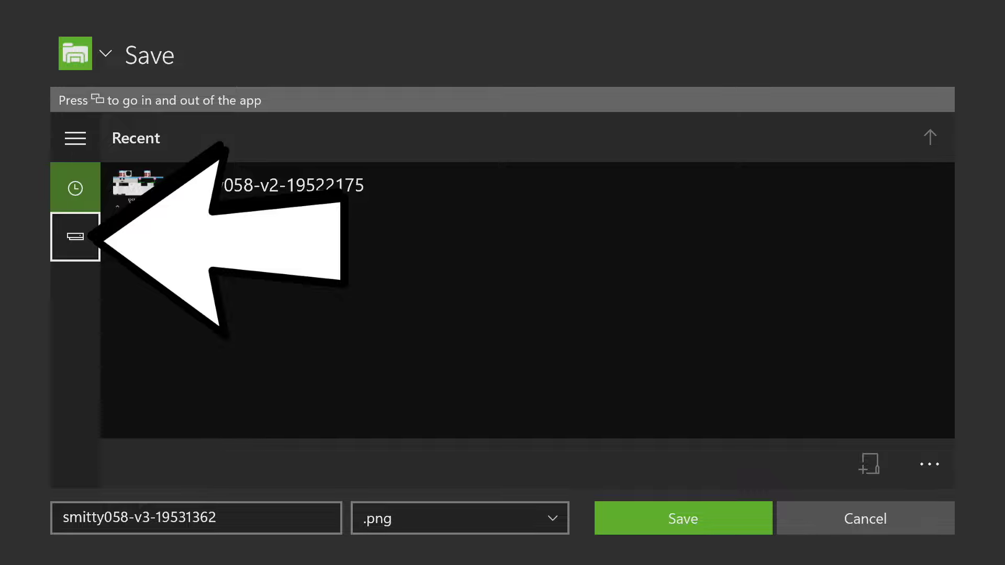
pyautogui.press('Return')
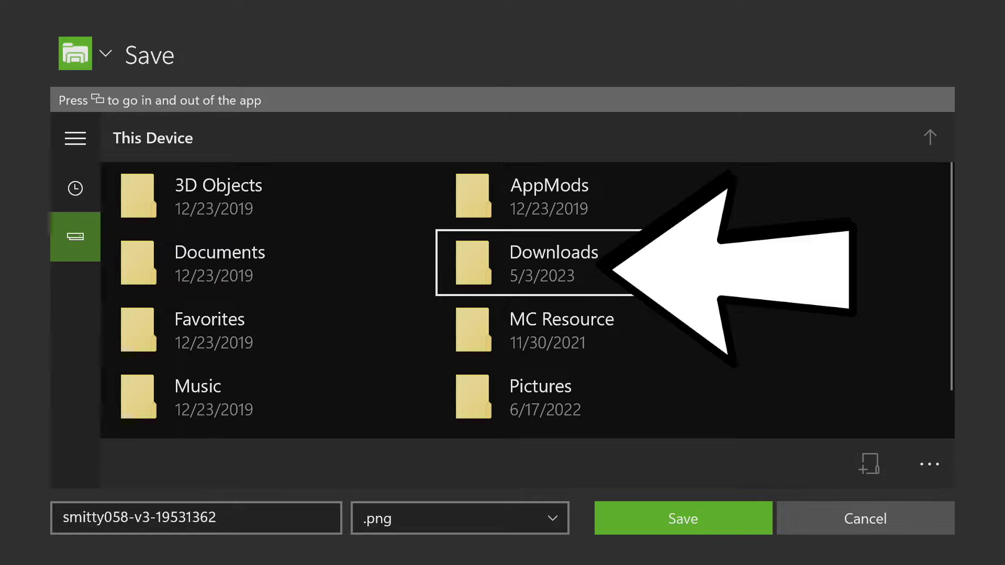
pyautogui.press('Return')
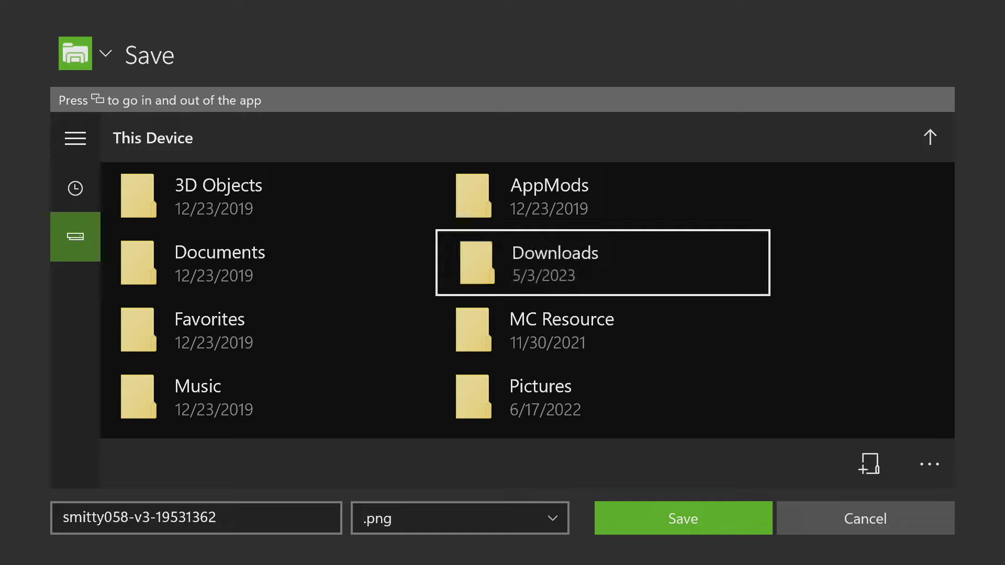
pyautogui.press('Down')
pyautogui.press('Down')
pyautogui.press('Left')
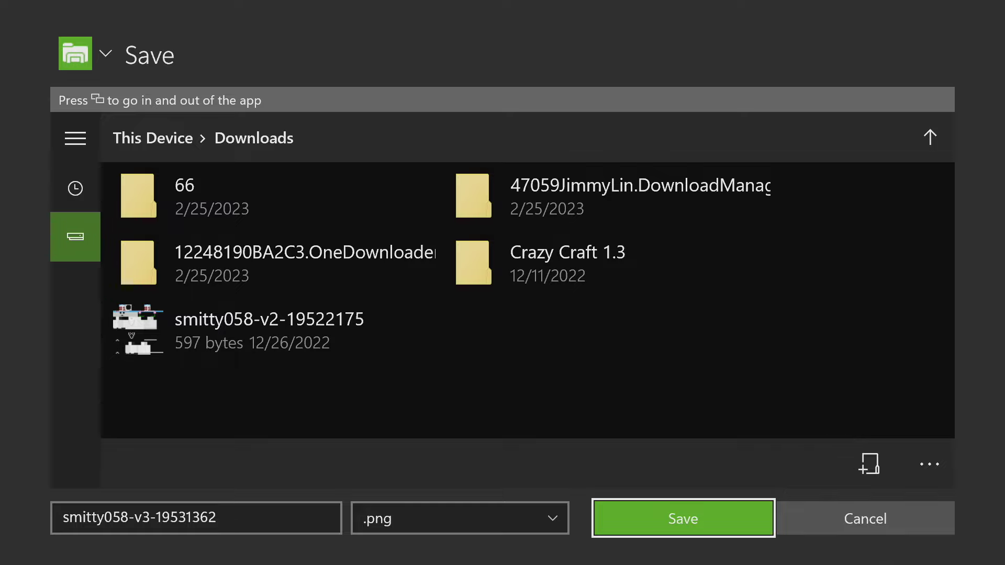
pyautogui.press('Return')
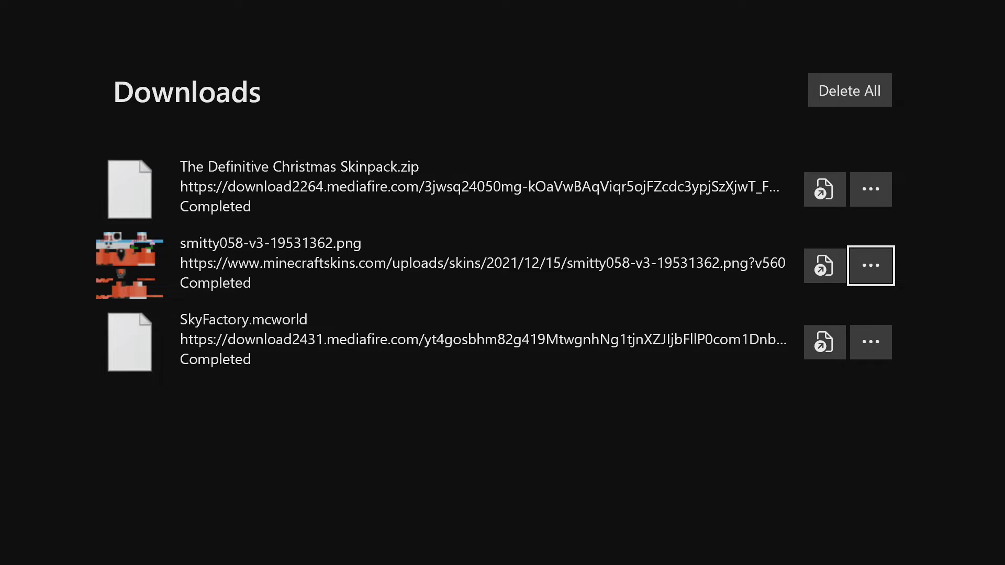
pyautogui.press('super')
# Step: Quit Internet Browser from the Home dashboard
pyautogui.press('Return')
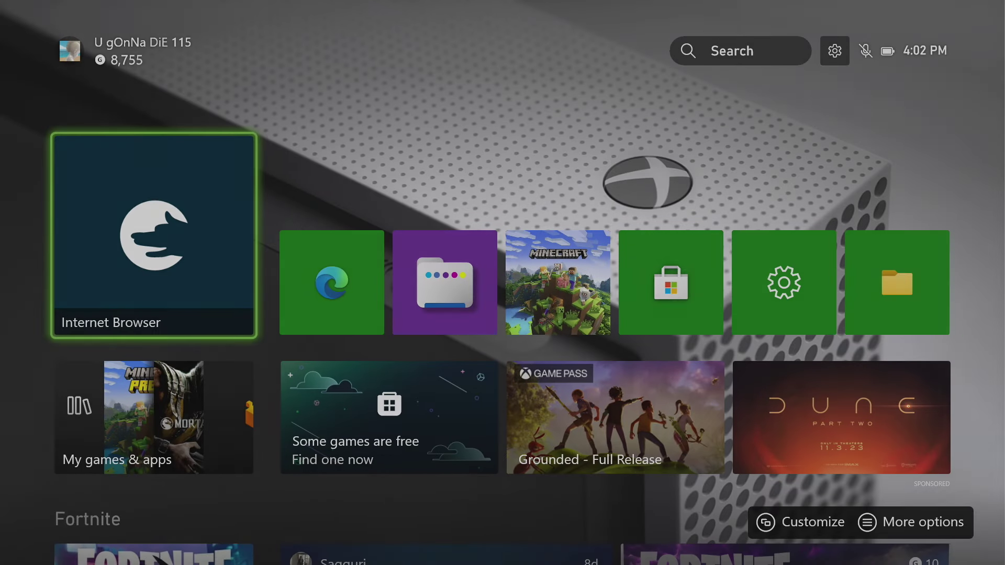
pyautogui.press('Menu')
pyautogui.press('Down')
pyautogui.press('Down')
pyautogui.press('Down')
pyautogui.press('Return')
# Step: Launch Microsoft Edge and start a new web search
pyautogui.press('Right')
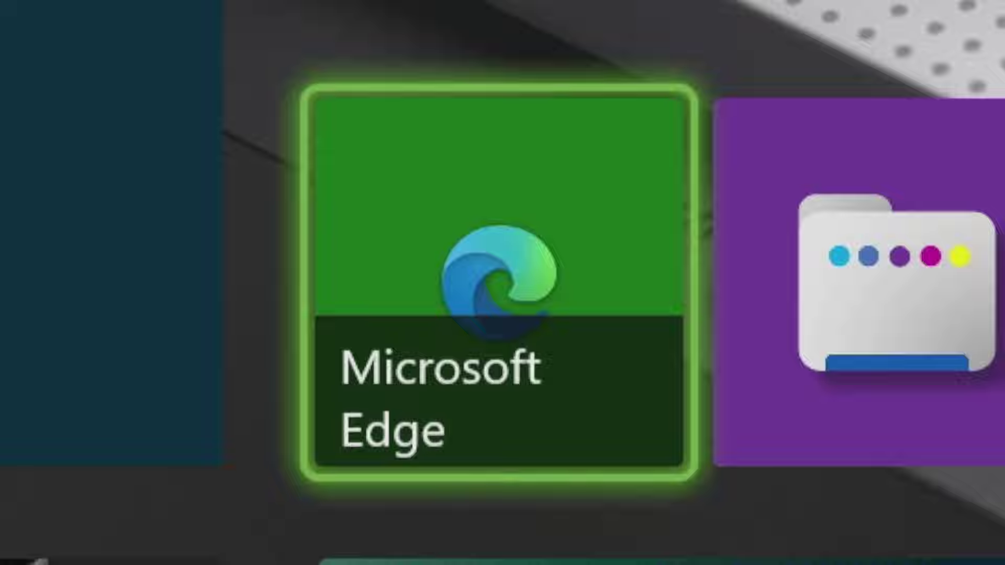
pyautogui.press('Return')
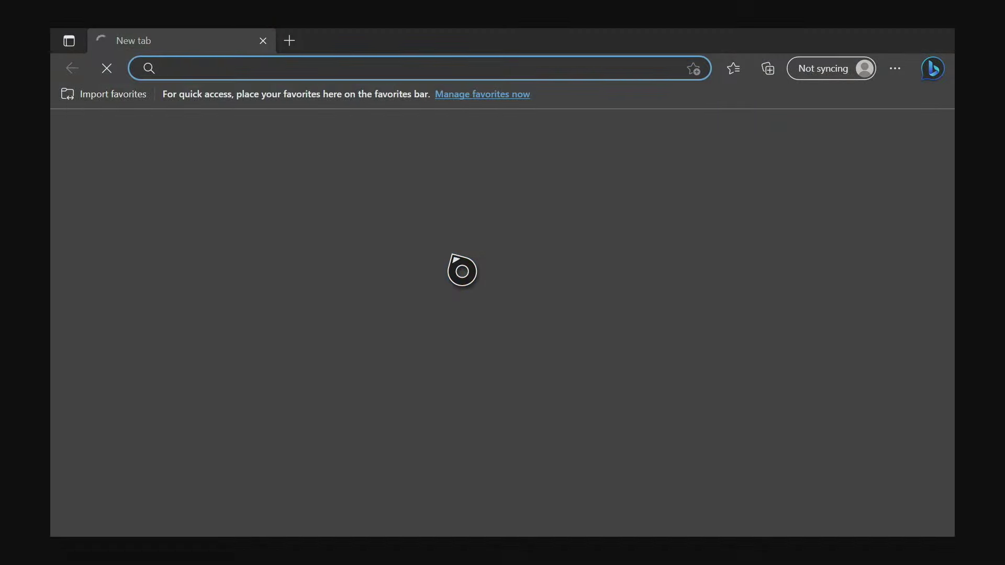
pyautogui.click(199, 64)
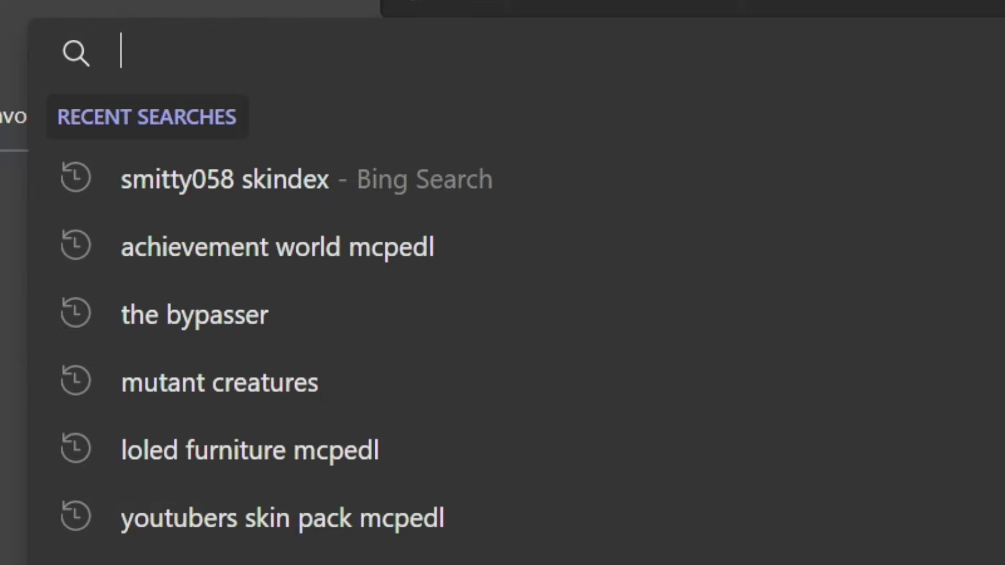
# Step: Search for 'definitive pack mcpedl' and open The Definitive Christmas Skinpack result on MCPEDL
pyautogui.write('definitive pack mcpedl')
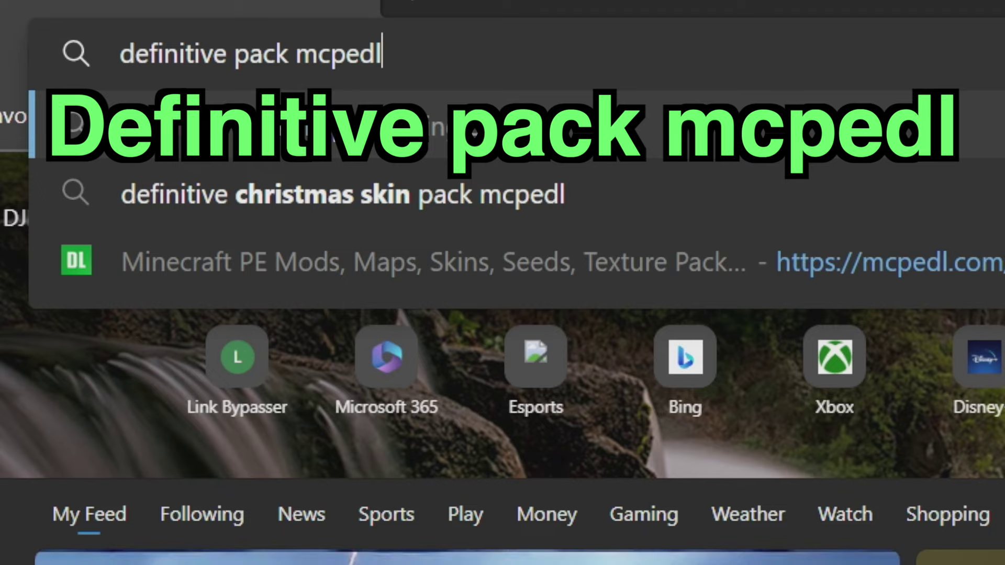
pyautogui.press('Return')
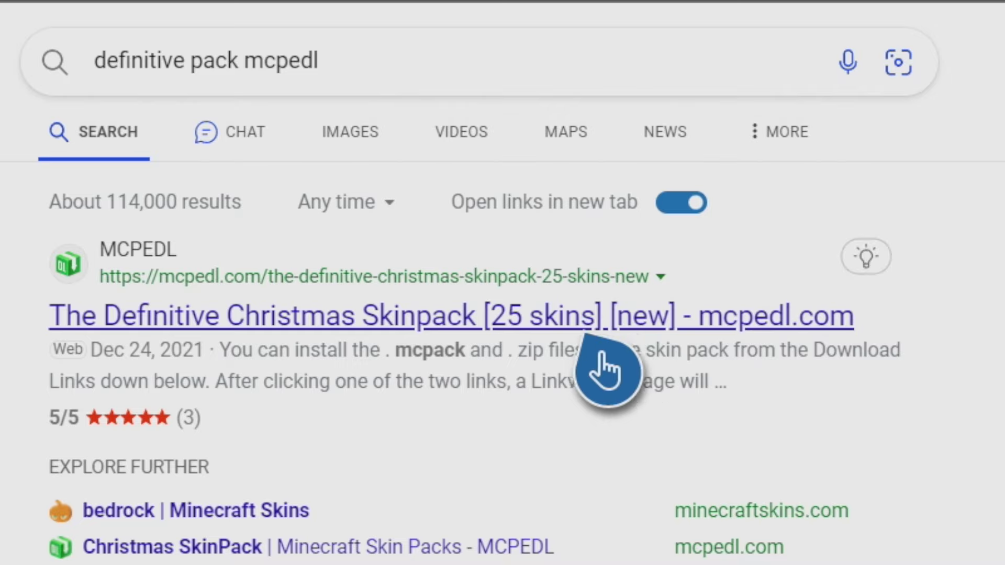
pyautogui.click(610, 316)
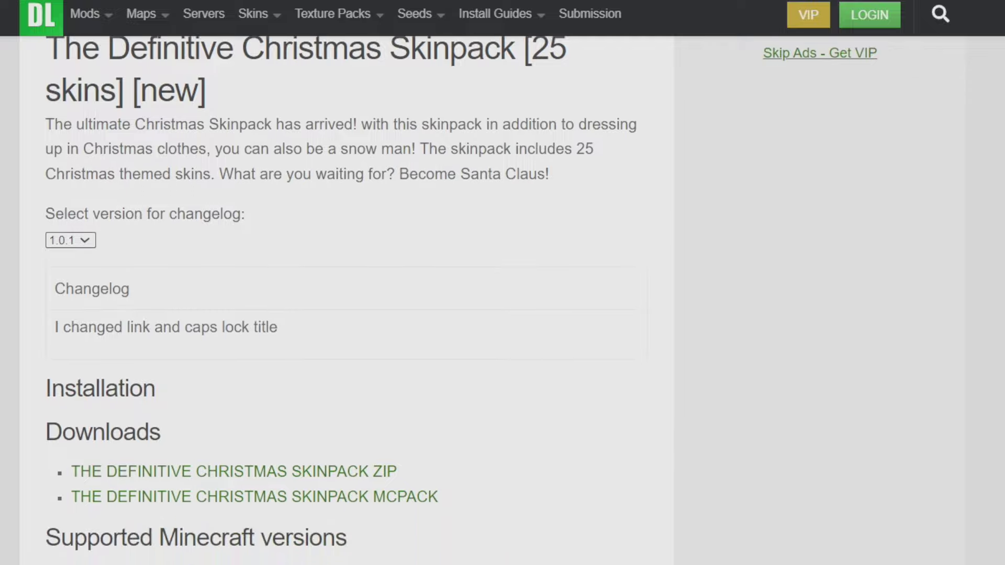
# Step: Scroll the skinpack page down to the download links and installation notes
pyautogui.scroll(-20, 345, 298)
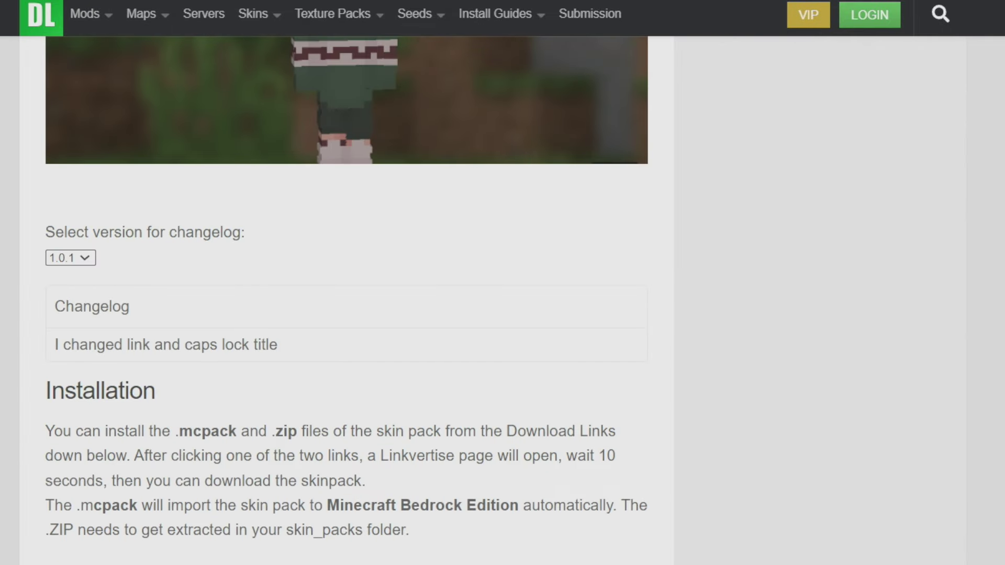